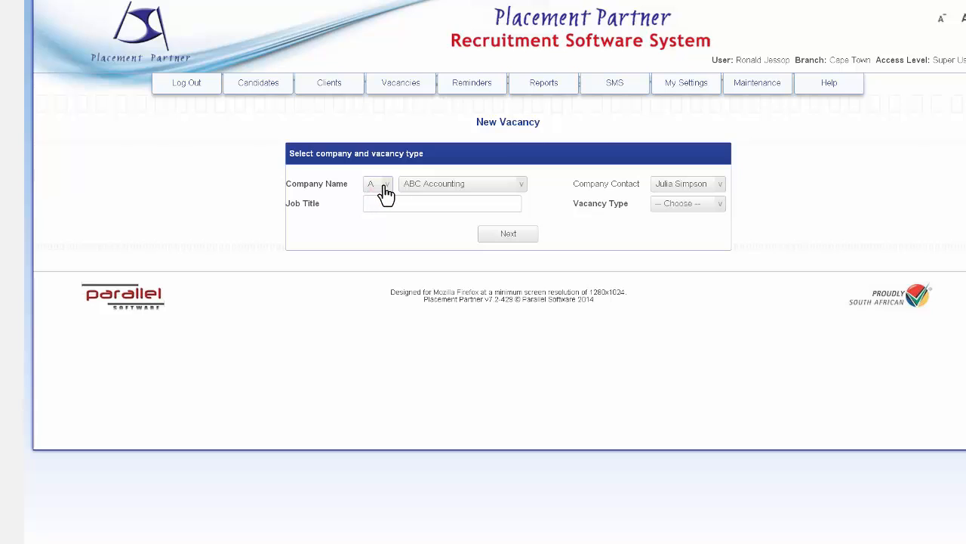
Step: Select Anderson Engineering as the new vacancy's company and choose the fourth listed person as its company contact
left_click(521, 188)
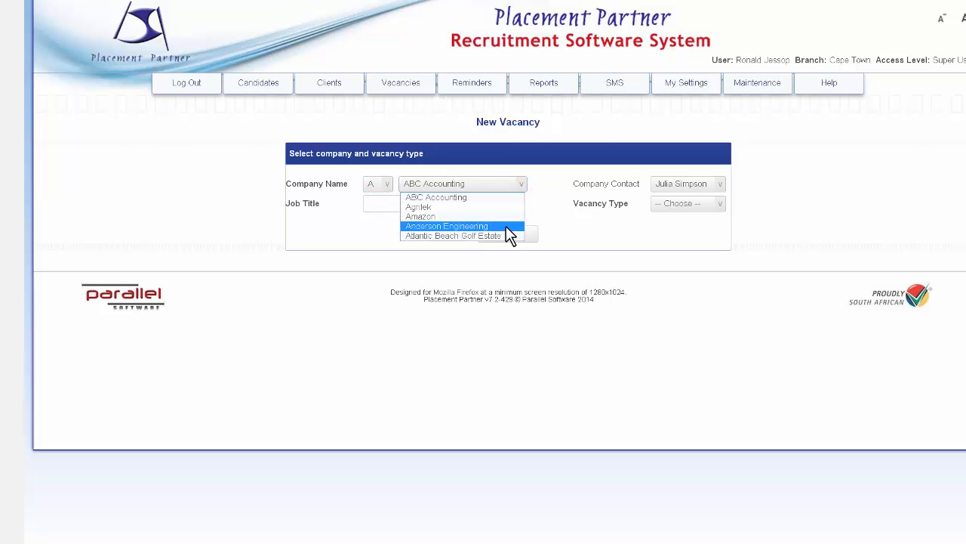
left_click(507, 227)
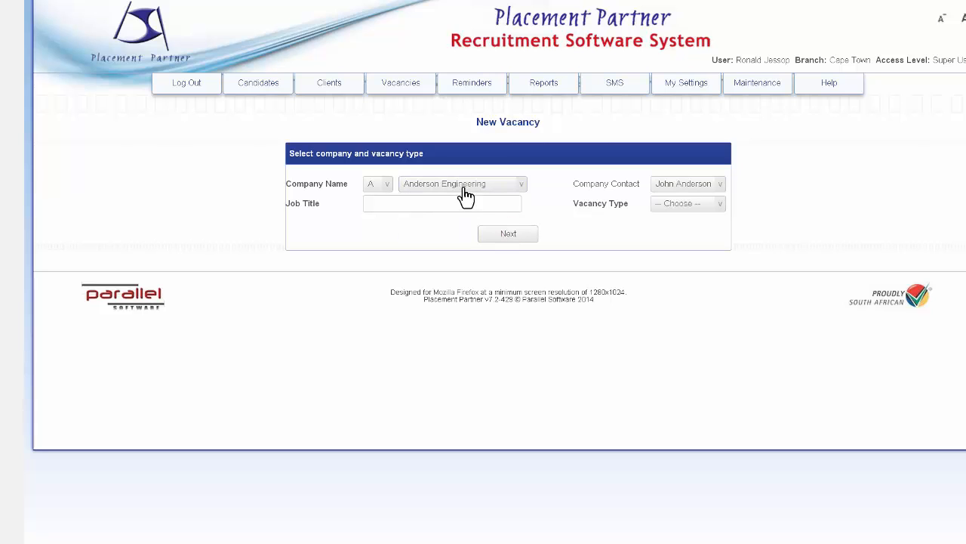
left_click(723, 194)
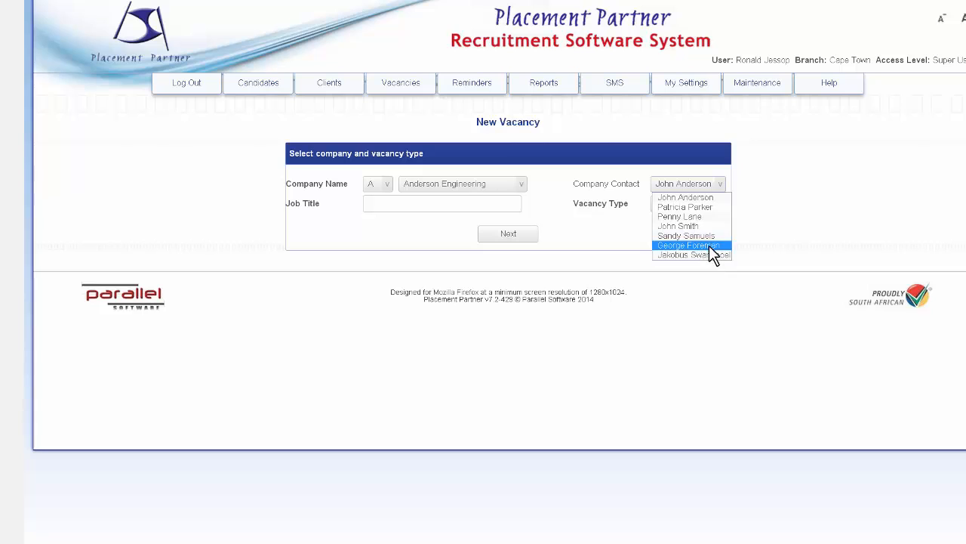
left_click(709, 225)
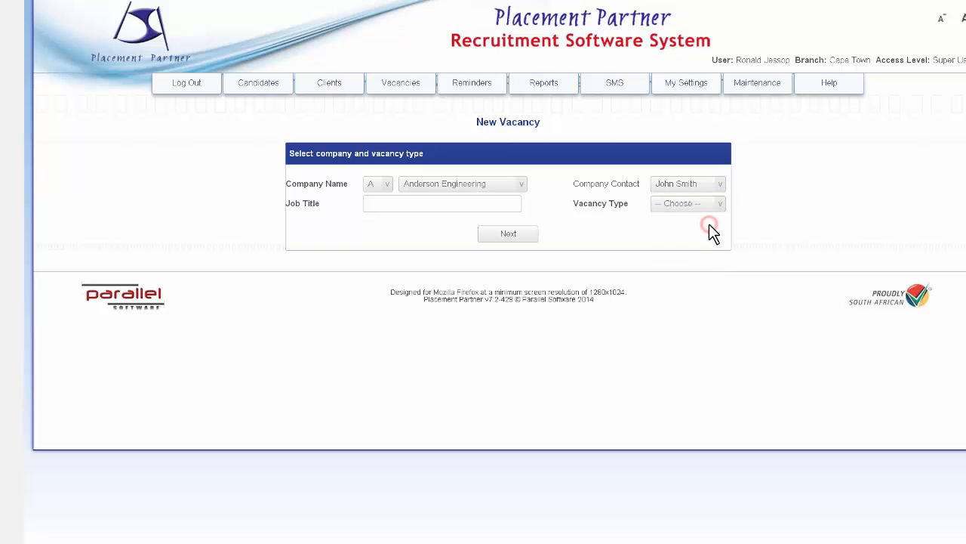
Step: Set the vacancy type to Permanent, enter the job title Mech Eng, and proceed to create the vacancy
left_click(702, 214)
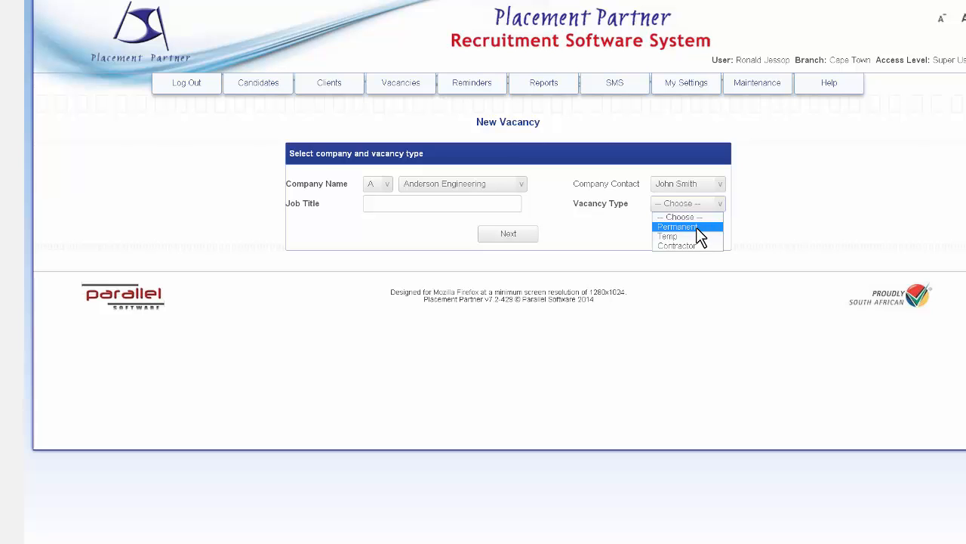
left_click(698, 227)
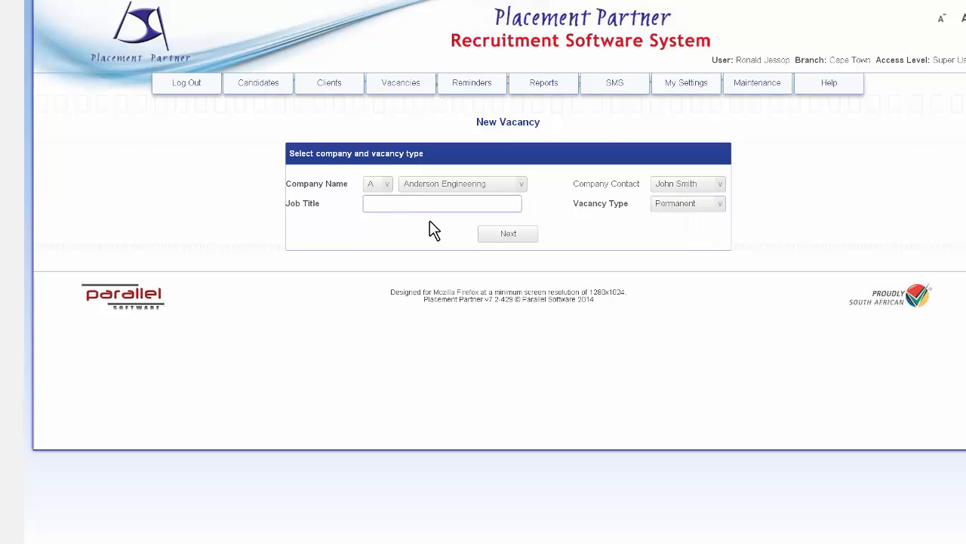
type("Mec")
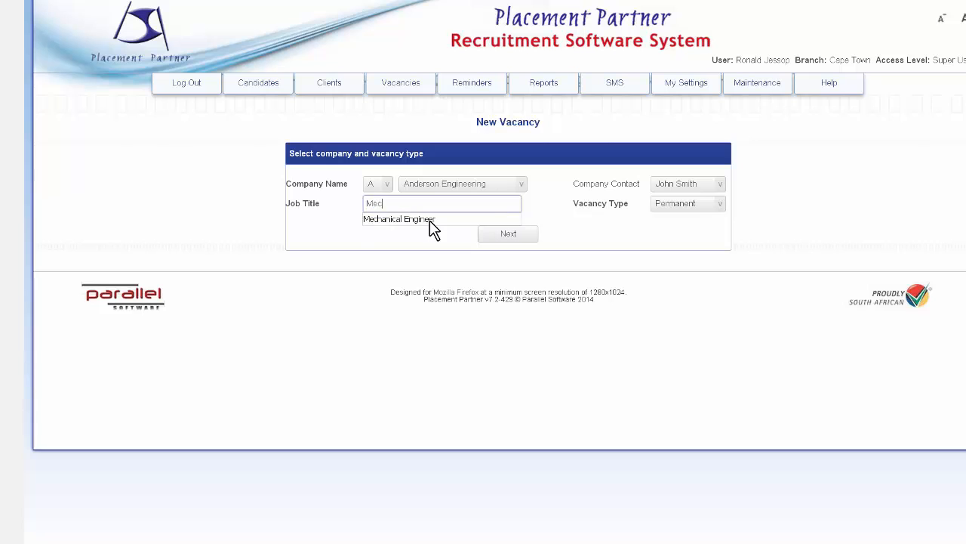
type("h Eng")
left_click(517, 236)
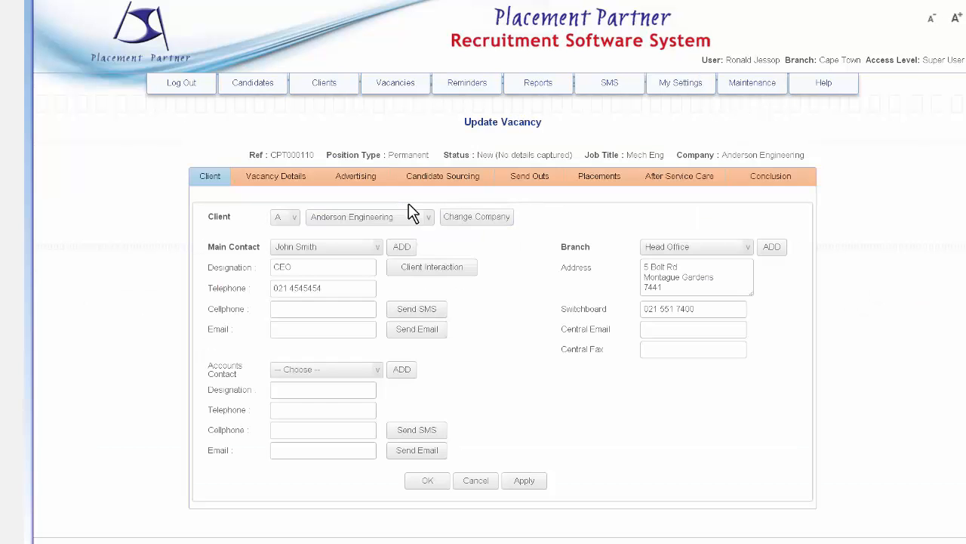
Step: Choose the company's FD as the vacancy's accounts contact and select Head Office as the client branch
scroll(272, 209, "down", 1)
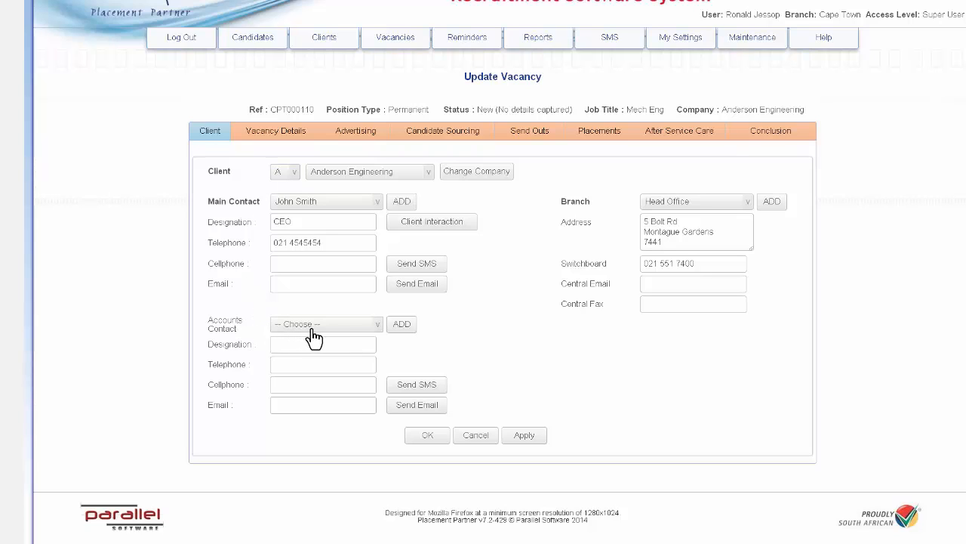
left_click(376, 325)
left_click(357, 367)
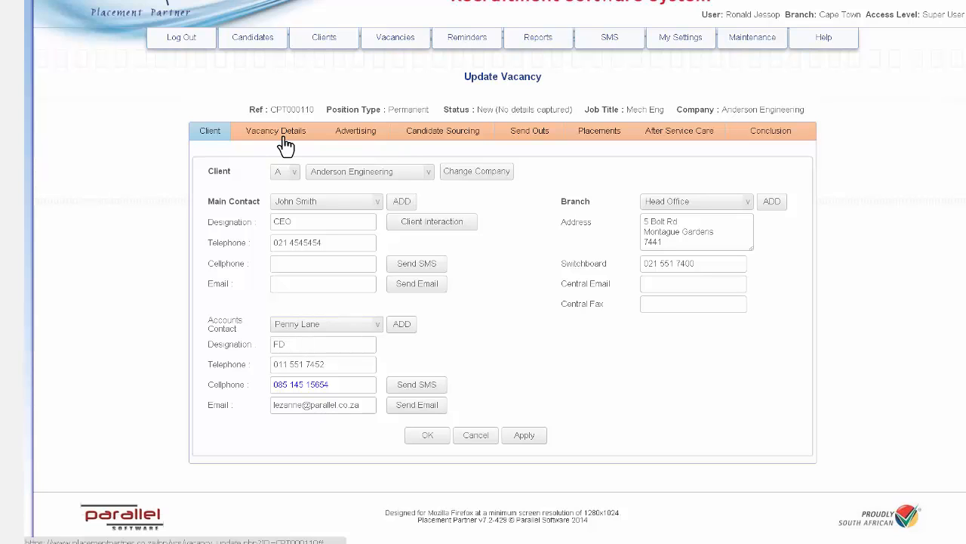
left_click(700, 204)
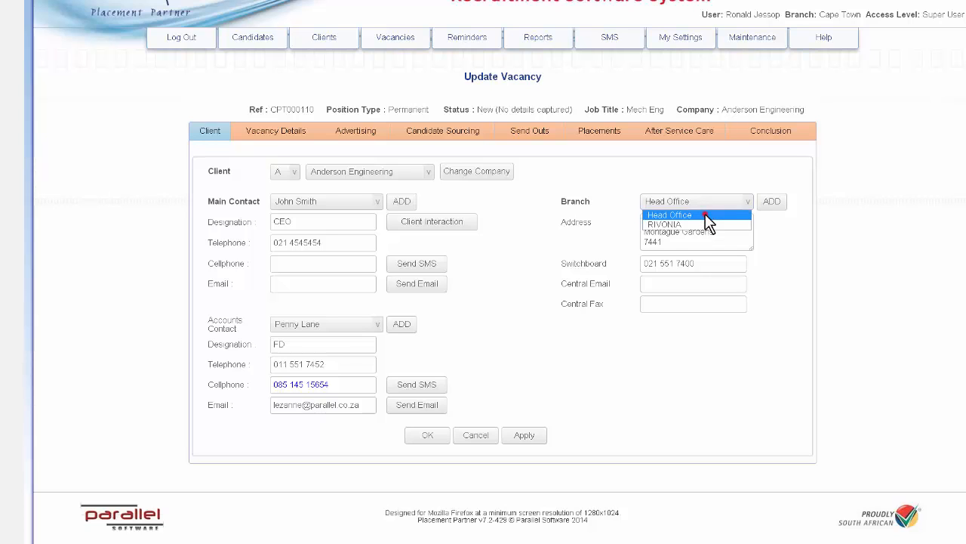
left_click(706, 214)
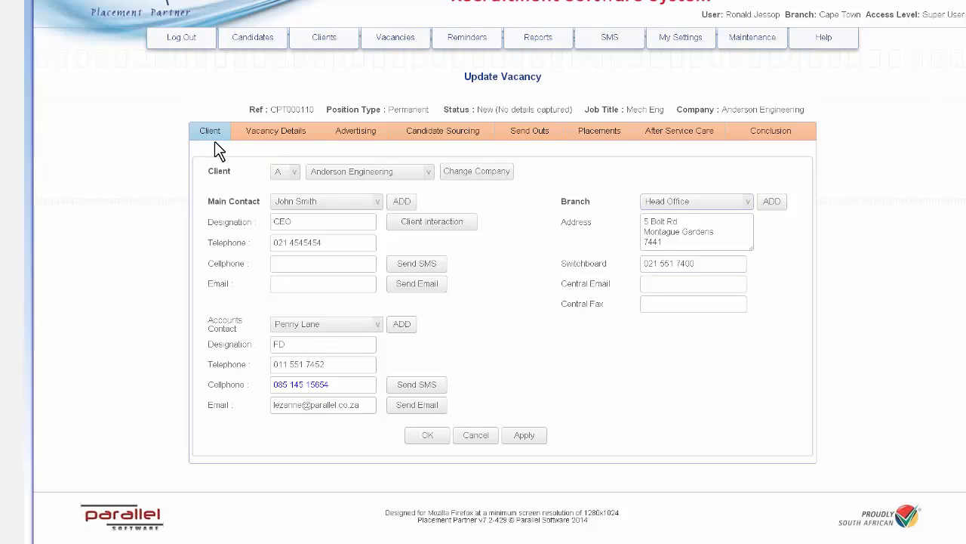
Step: Open the vacancy details section and enter Supervisor as the person the position reports to
left_click(271, 141)
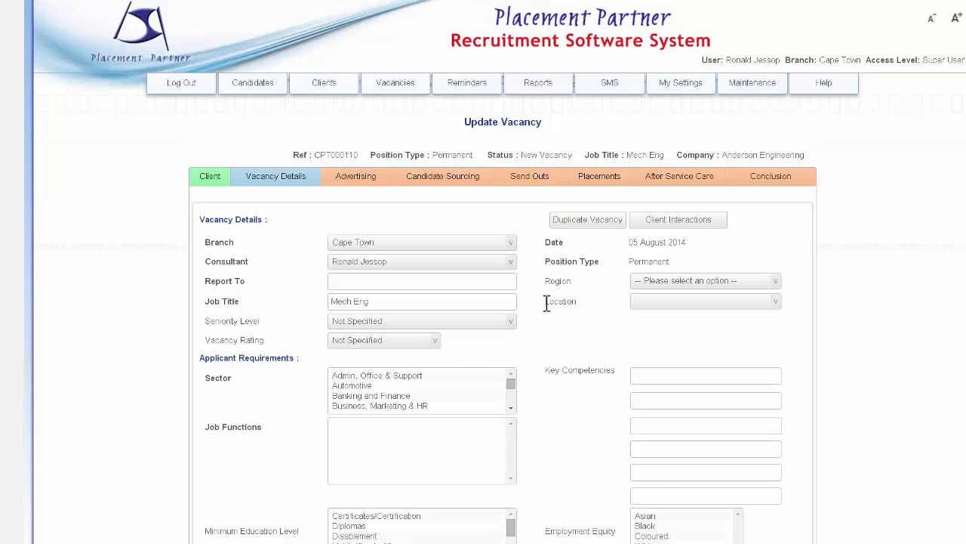
scroll(547, 303, "down", 3)
scroll(547, 304, "down", 2)
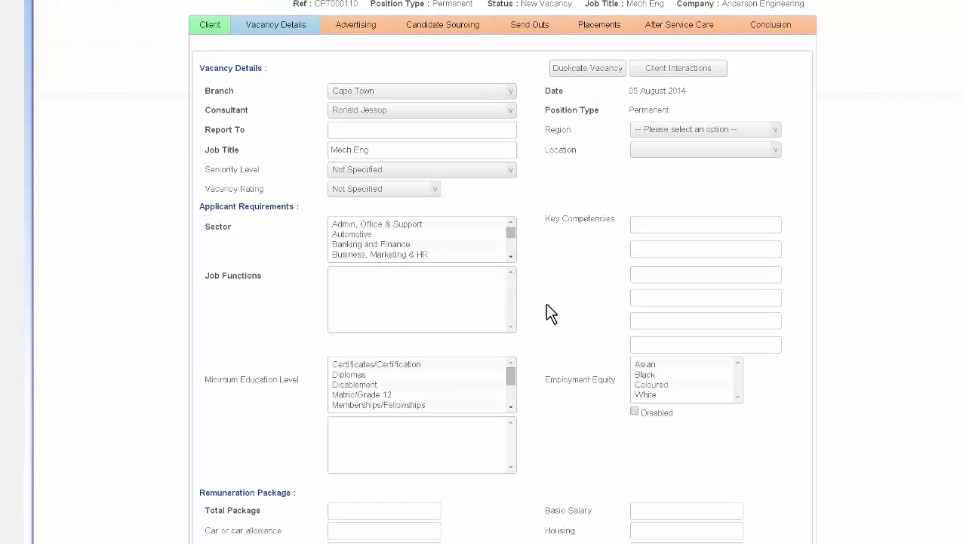
scroll(547, 304, "up", 3)
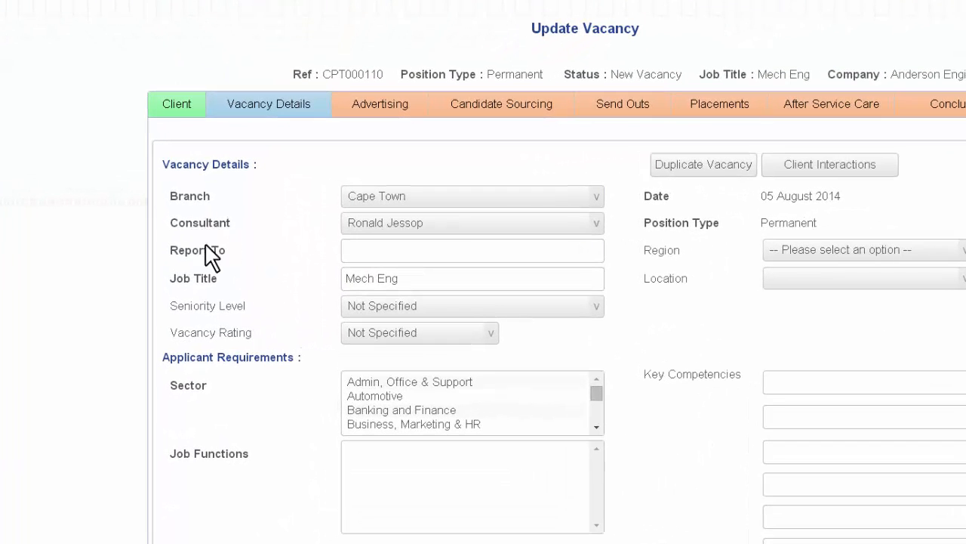
left_click(374, 256)
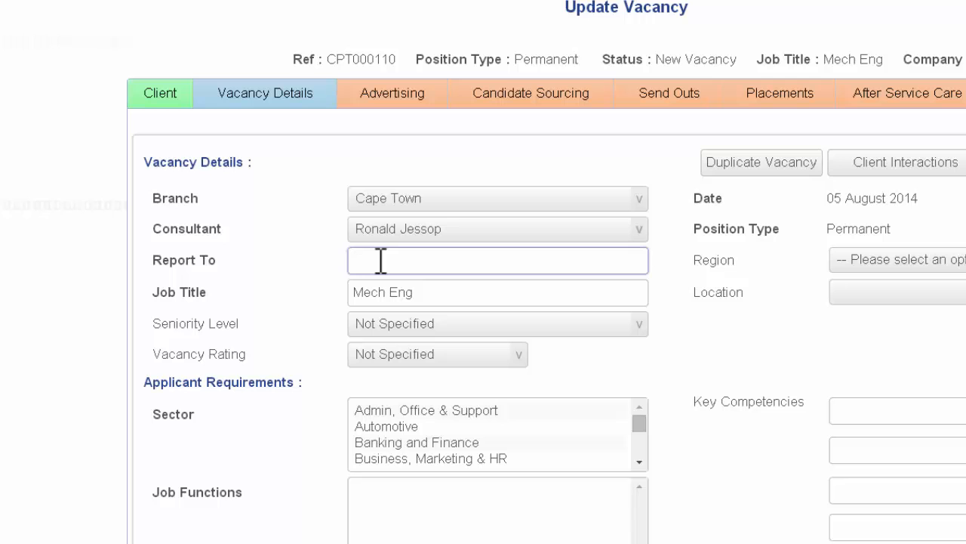
type("Supervisor")
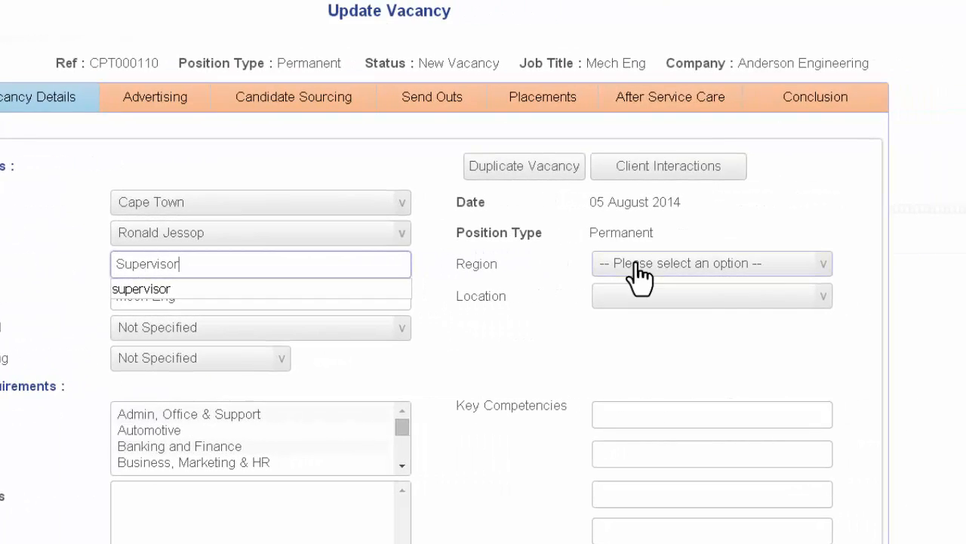
Step: Set the vacancy's region to Western Cape and its location to CPT - Northern Suburbs
left_click(638, 263)
left_click(634, 539)
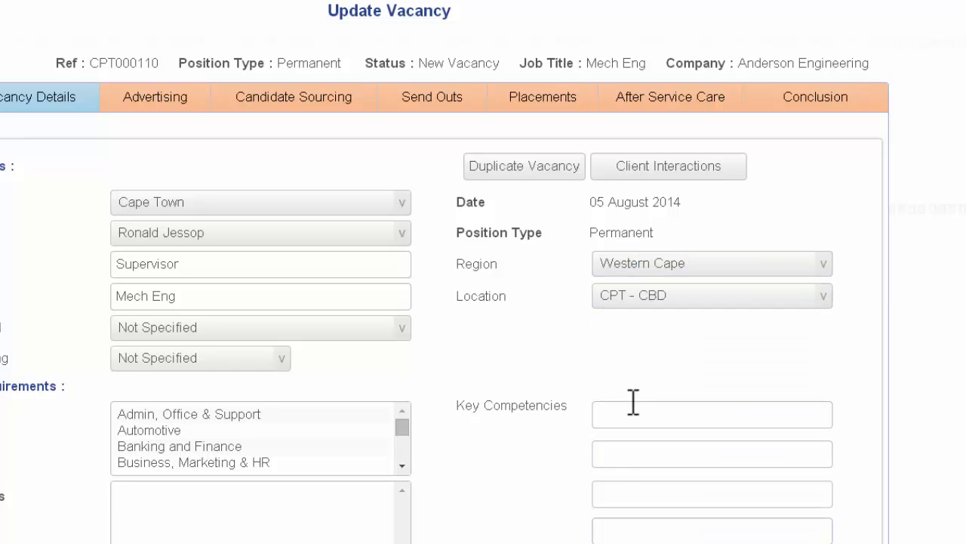
left_click(634, 295)
left_click(636, 332)
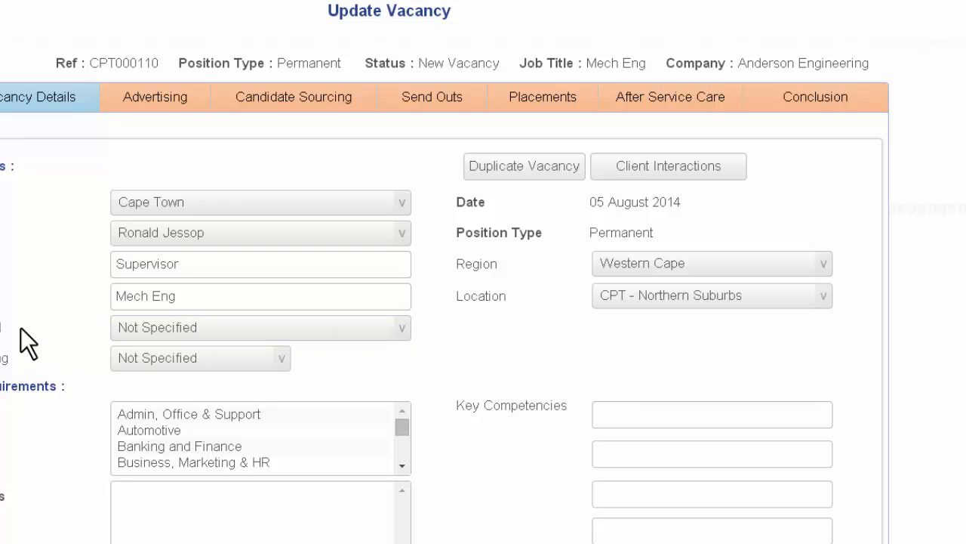
Step: Set the seniority level to Professional and the vacancy rating to A
left_click(399, 334)
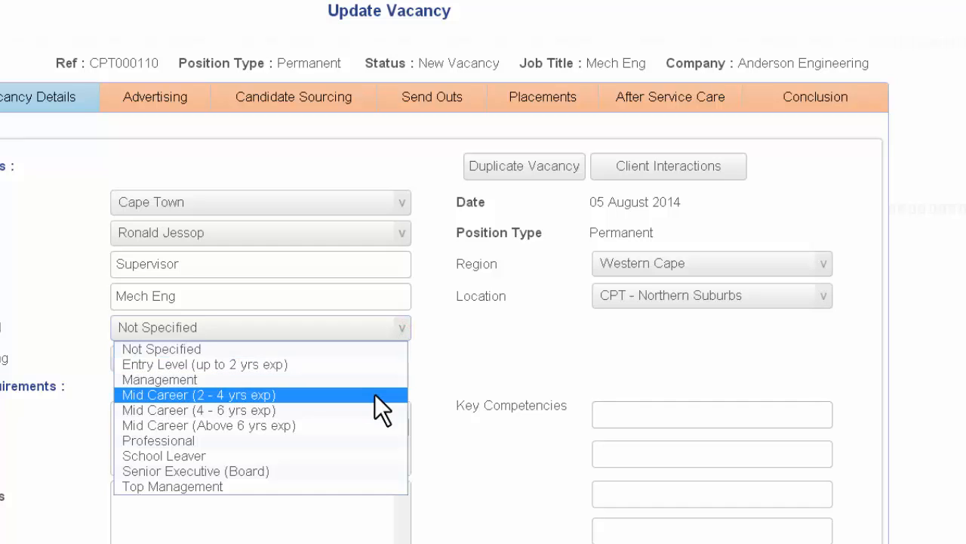
left_click(362, 440)
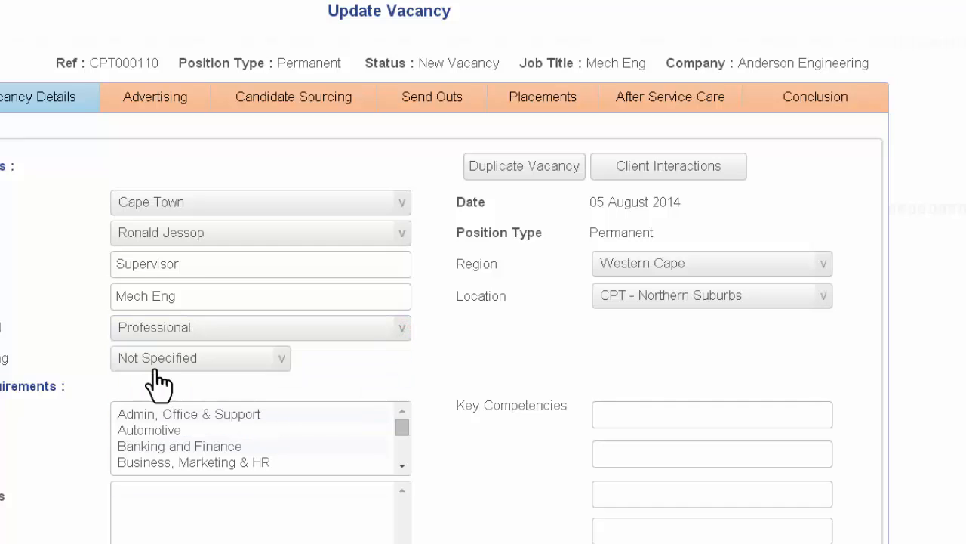
left_click(282, 361)
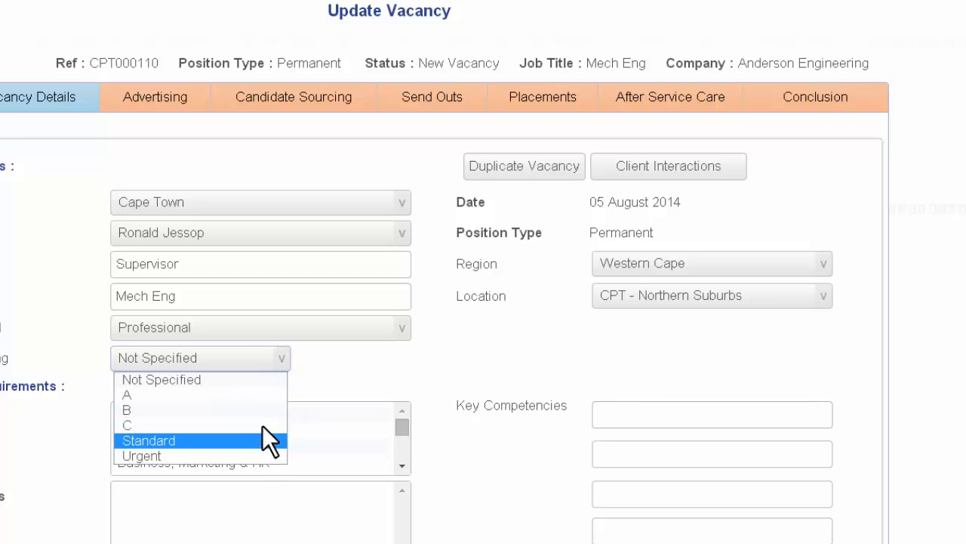
left_click(186, 394)
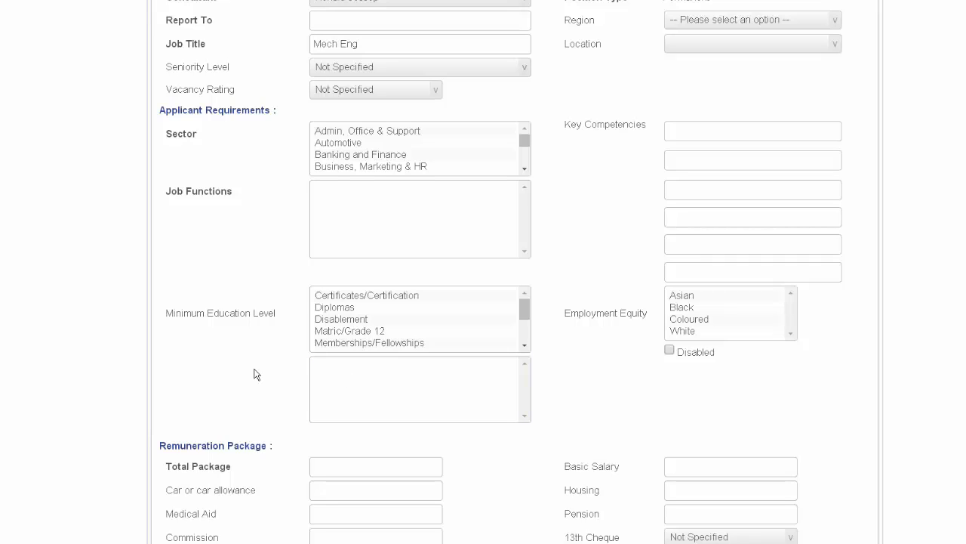
Step: Select Engineering & Technical as the sector in the applicant requirements
left_click(333, 134)
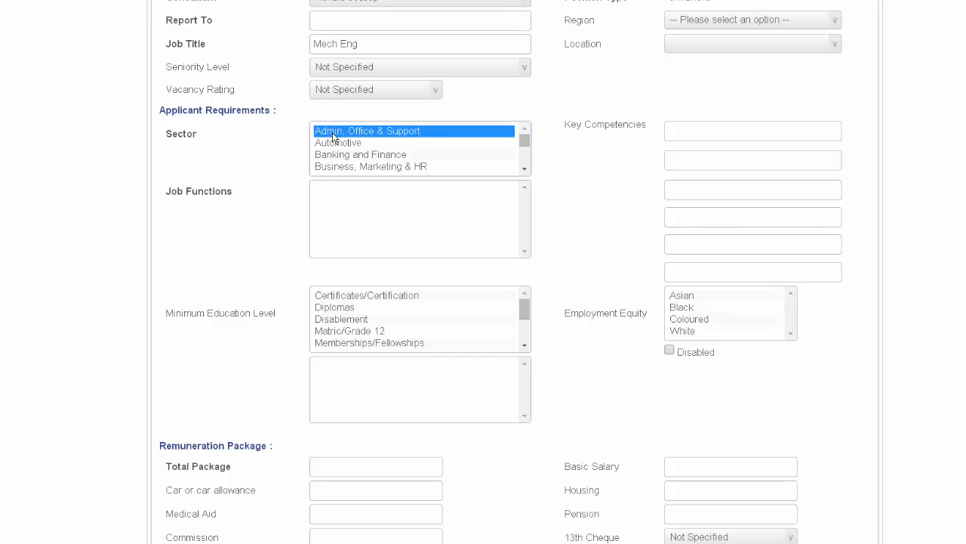
scroll(526, 172, "down", 6)
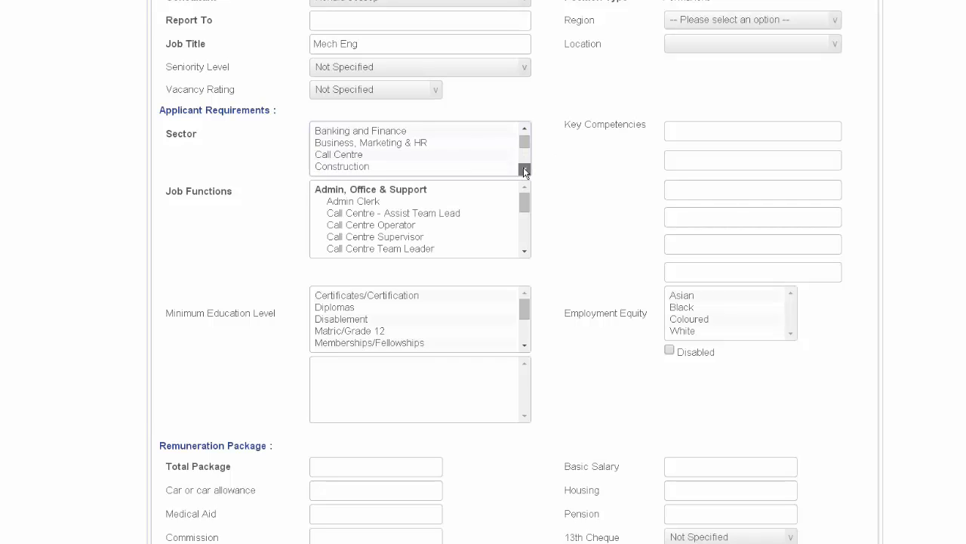
left_click(385, 146)
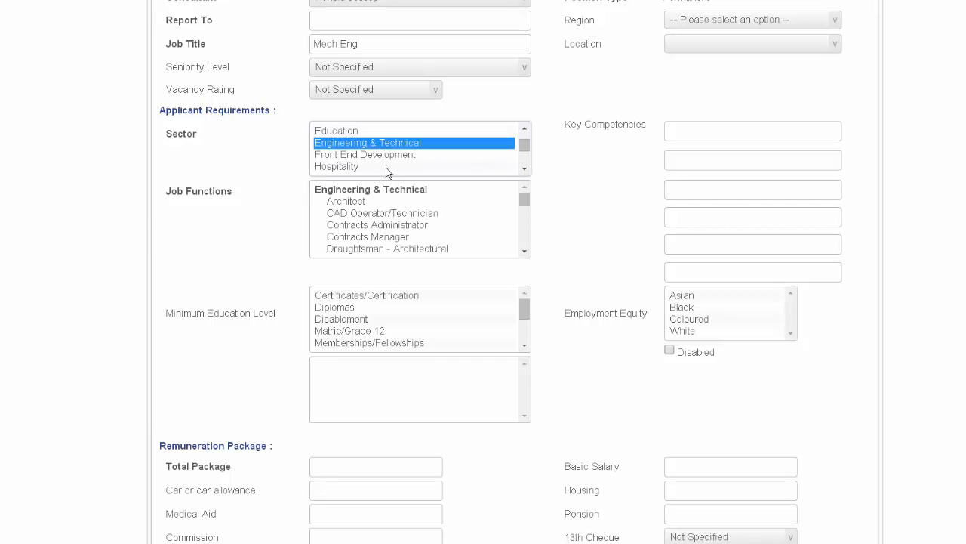
Step: Select Engineer - Mechanical as the job function for the applicant requirements
scroll(521, 252, "down", 2)
left_click(393, 239)
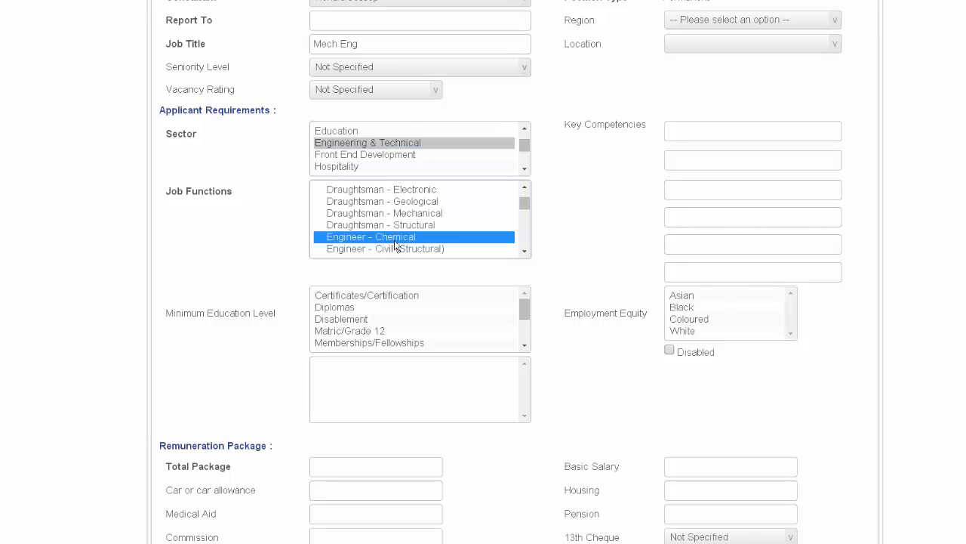
scroll(395, 244, "down", 2)
scroll(395, 243, "down", 2)
left_click(394, 238)
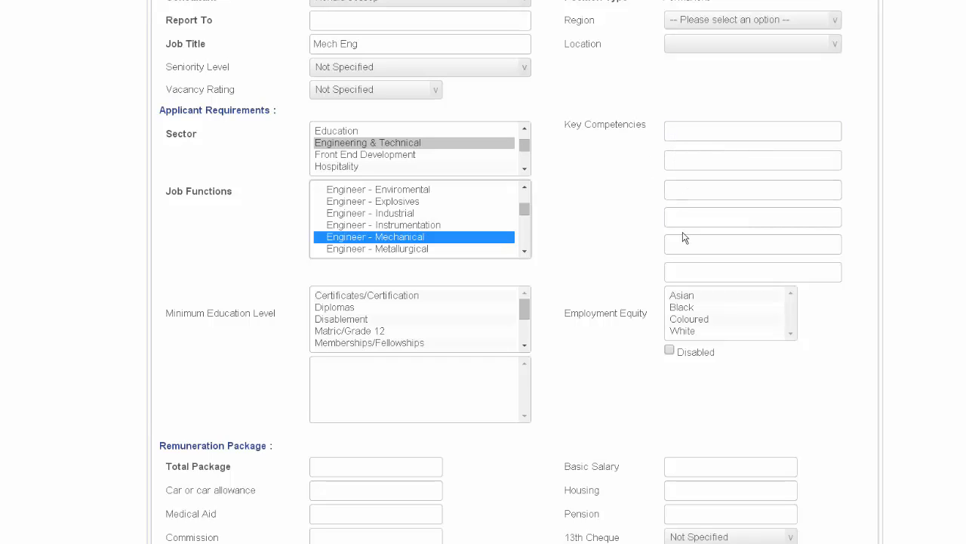
Step: Review the key competencies, remuneration package fields and vacancy questionnaire questions down to the number of interviews
left_click(696, 275)
scroll(569, 414, "down", 5)
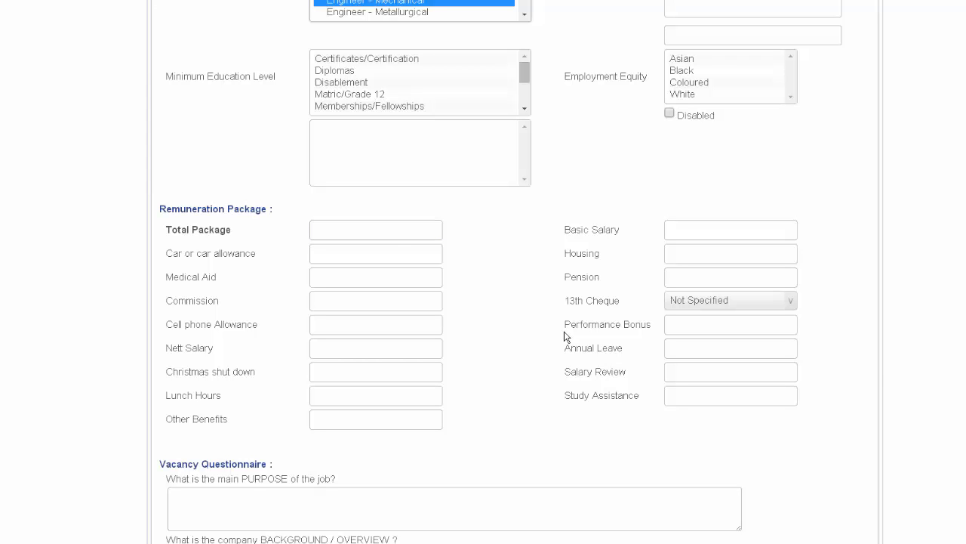
scroll(542, 360, "down", 3)
scroll(542, 338, "down", 3)
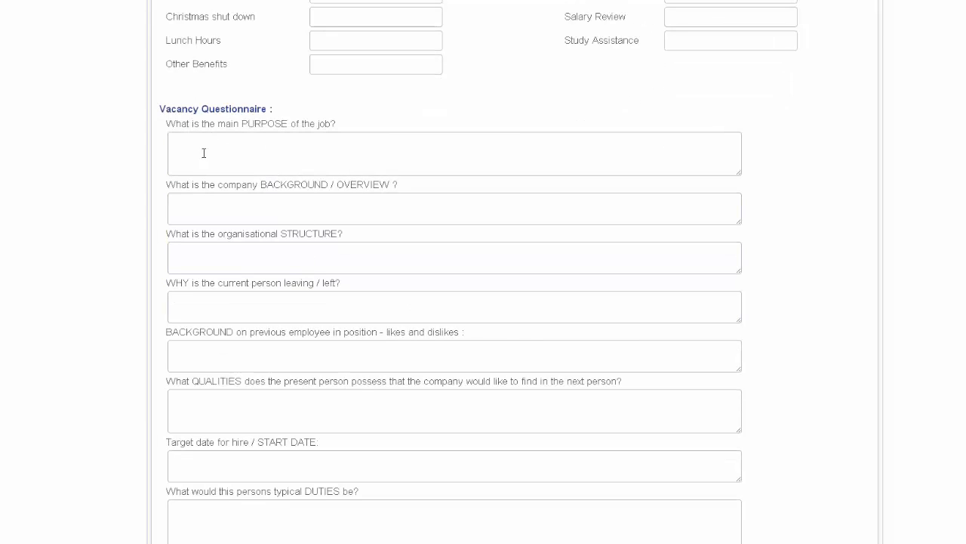
scroll(252, 402, "down", 2)
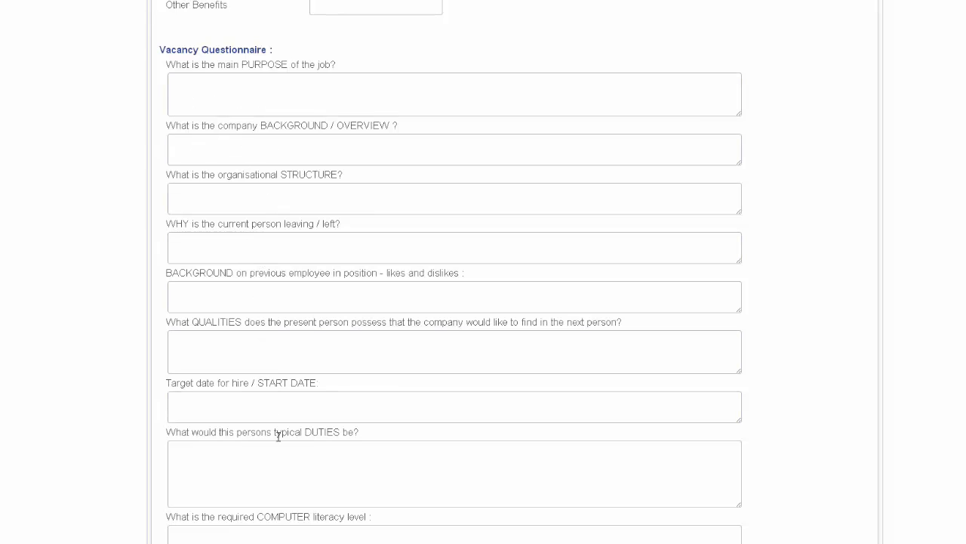
scroll(406, 466, "down", 5)
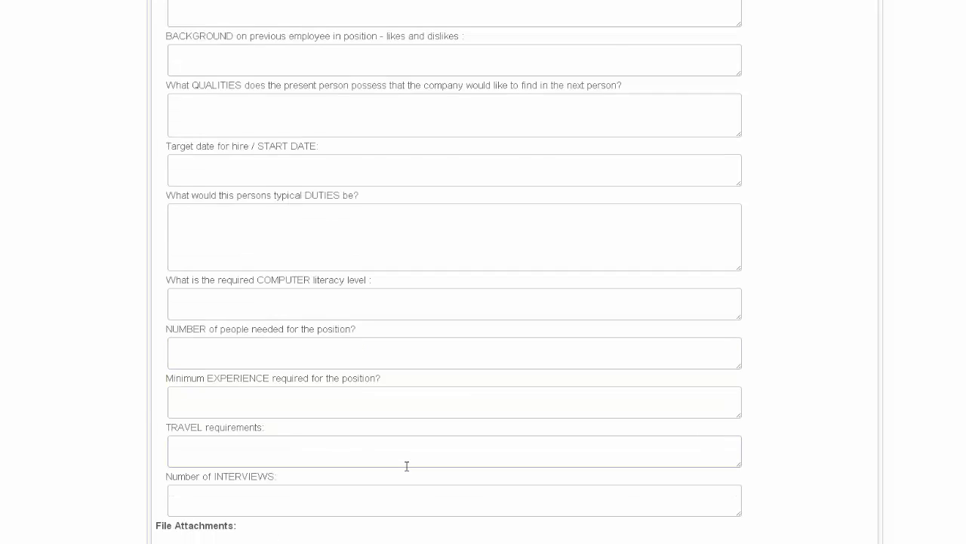